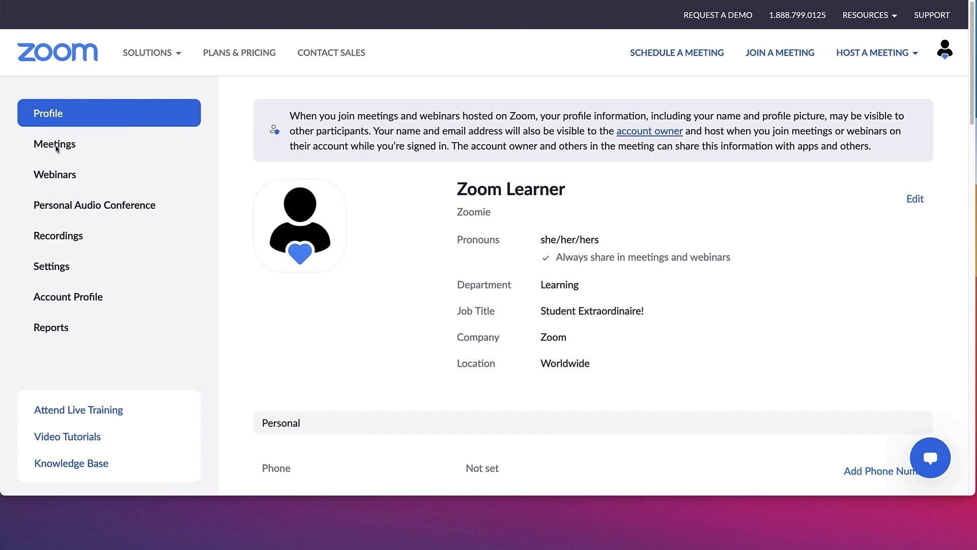
Open the Meetings list to show the upcoming Zoomie's Demo meeting
click(56, 147)
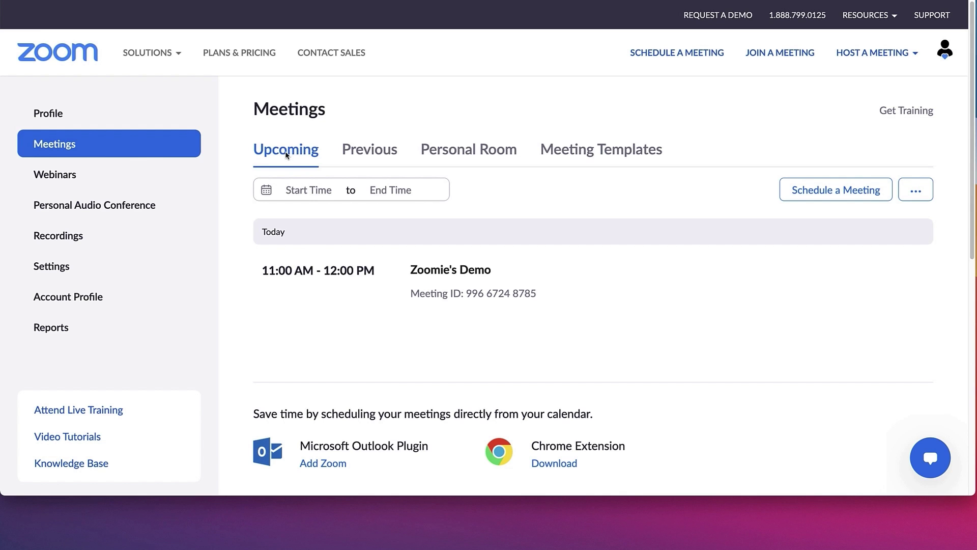
Open Zoomie's Demo and copy its full invitation, with join link and dial-in numbers
click(416, 270)
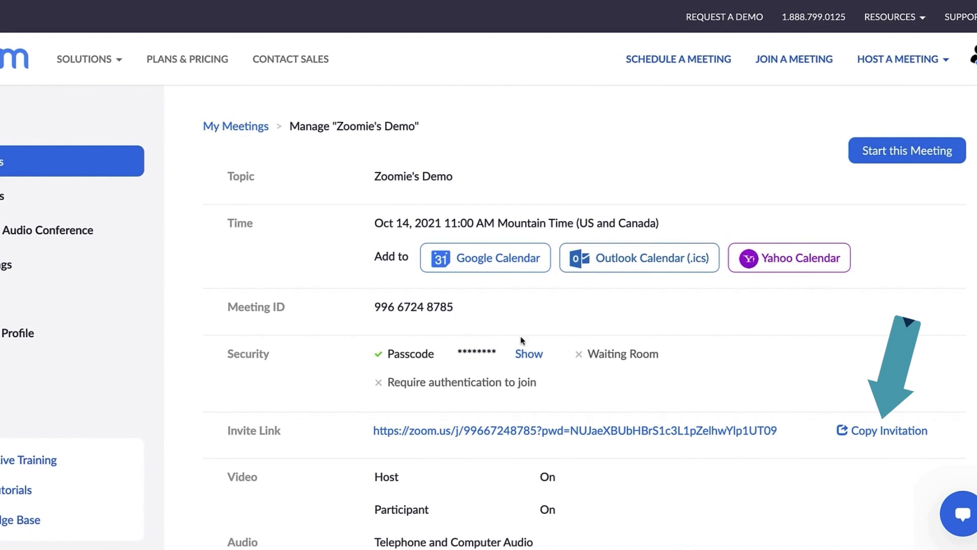
click(860, 431)
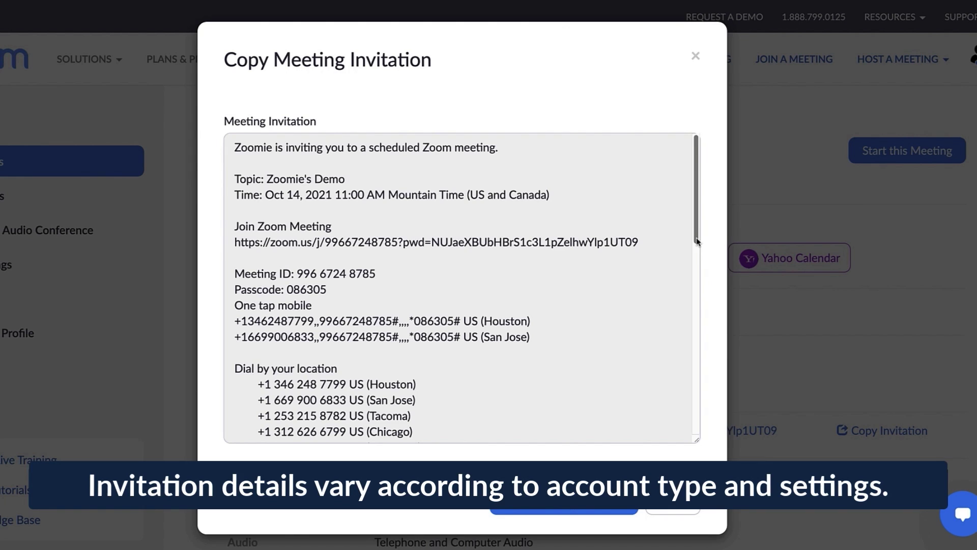
mouse_move(697, 238)
mouse_down()
mouse_move(699, 331)
mouse_move(697, 236)
mouse_up()
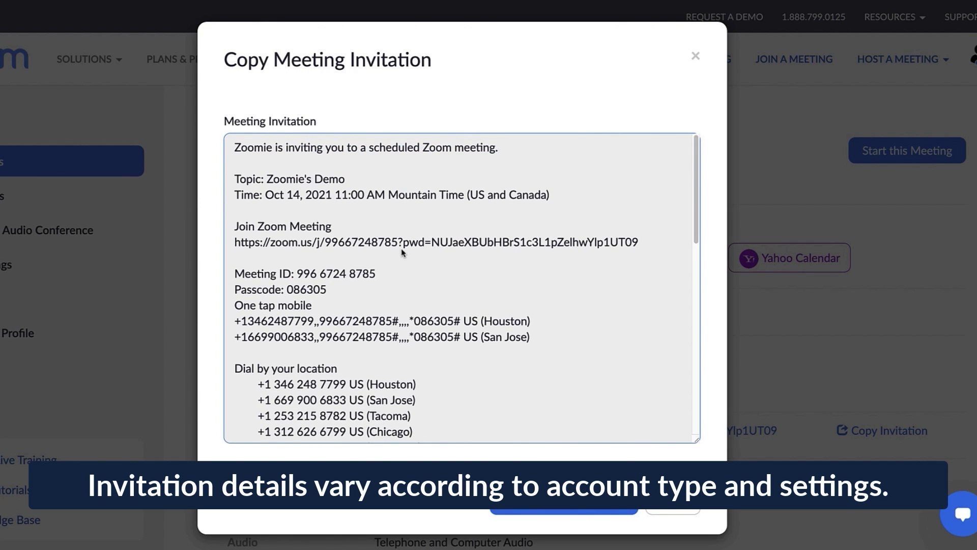
click(532, 500)
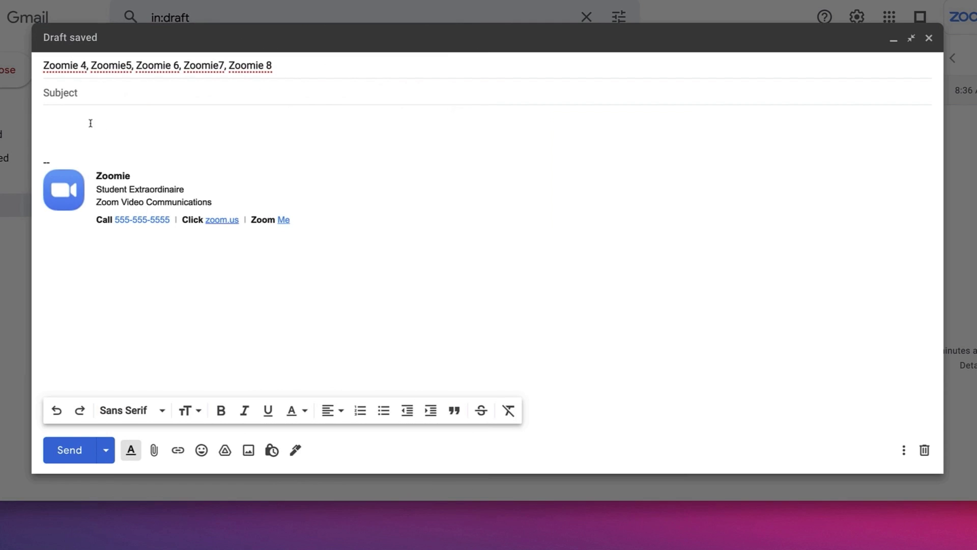
Paste the invitation into the Gmail body and type 'Zoom Meeting Invite' / 'Get ready for this fantastic demo!'
right_click(90, 123)
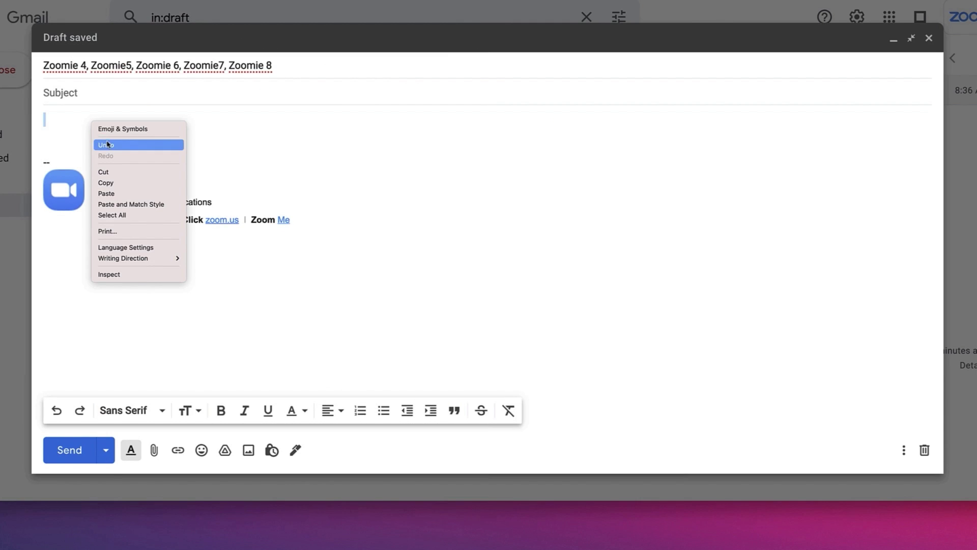
click(117, 195)
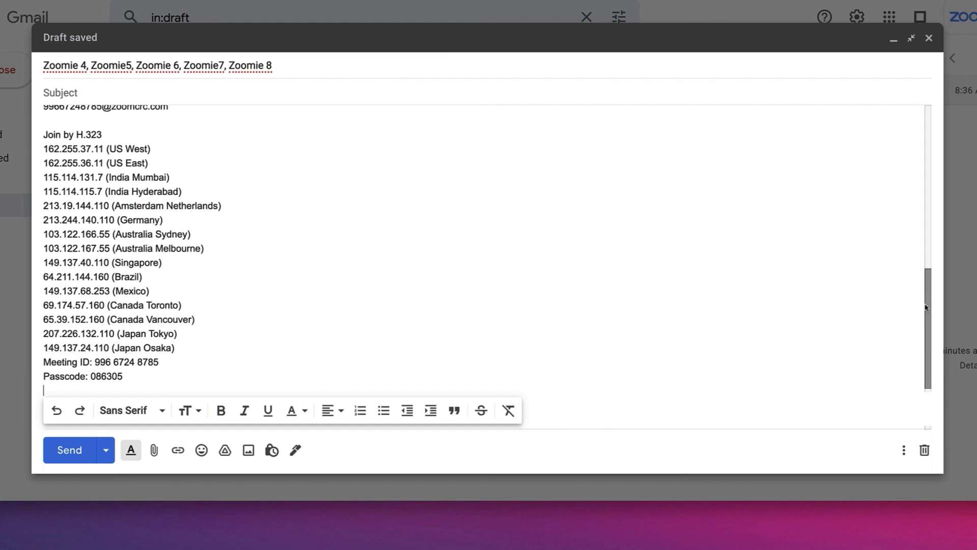
scroll(896, 154, up, 10)
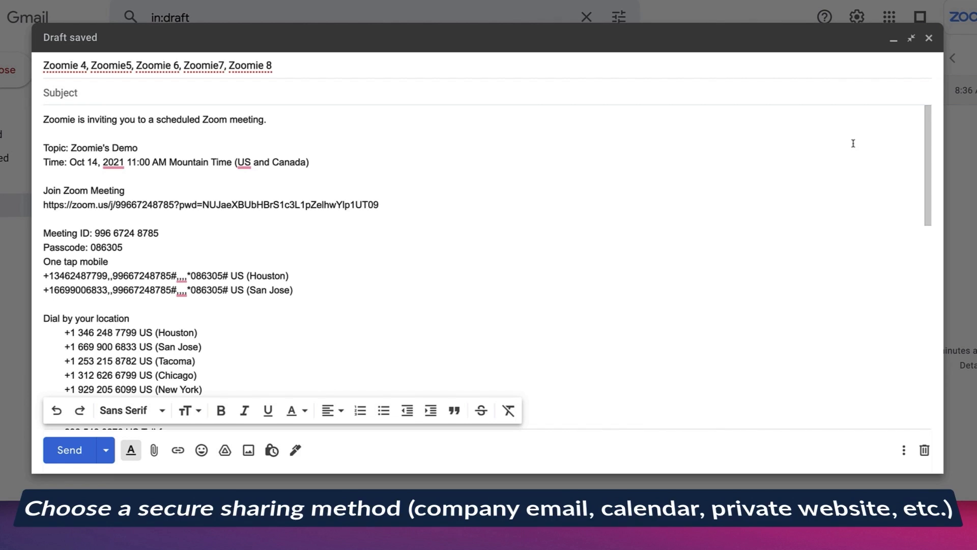
click(133, 92)
text(Zoom Meeting InviteGet ready for this fan)
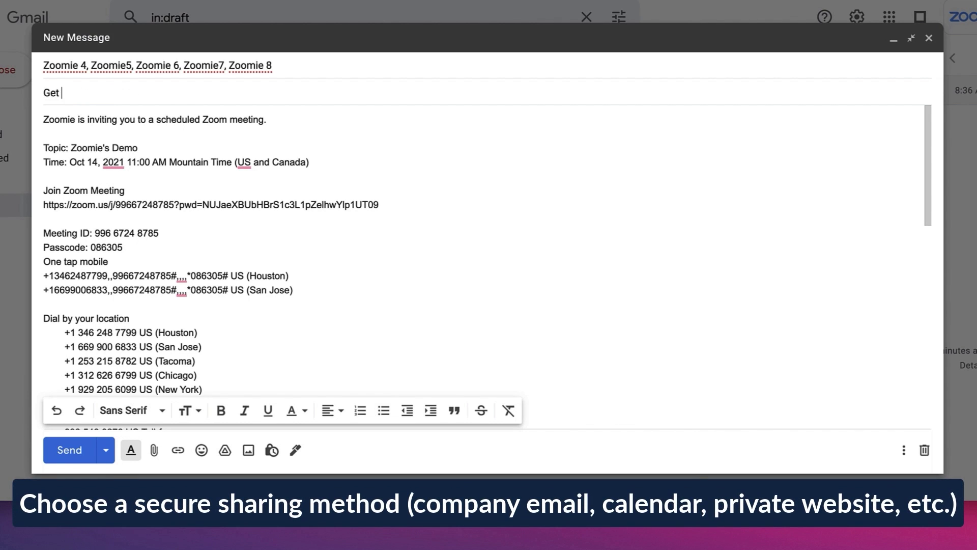
text(tastic demo!)
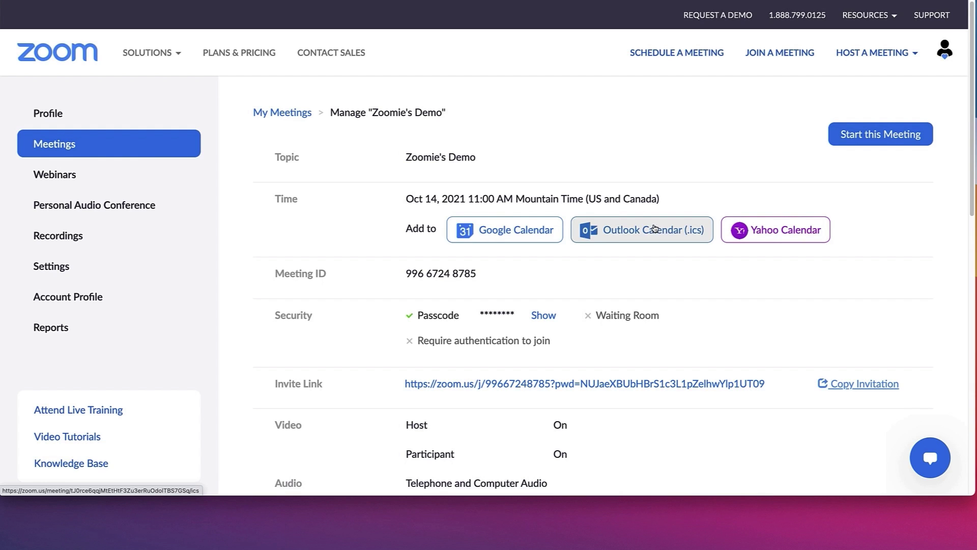
Add Zoomie's Demo to Google Calendar with account access allowed, and download the Outlook .ics file
click(549, 230)
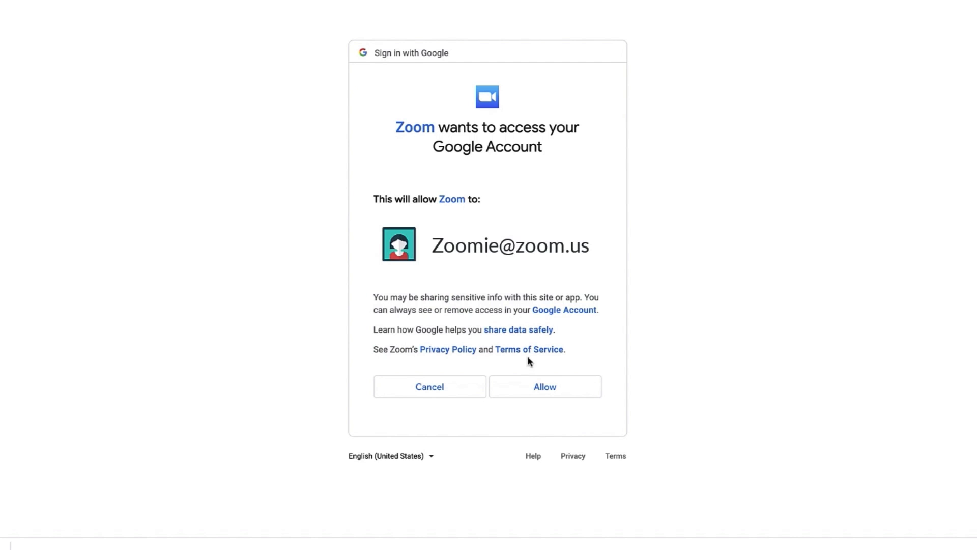
click(532, 387)
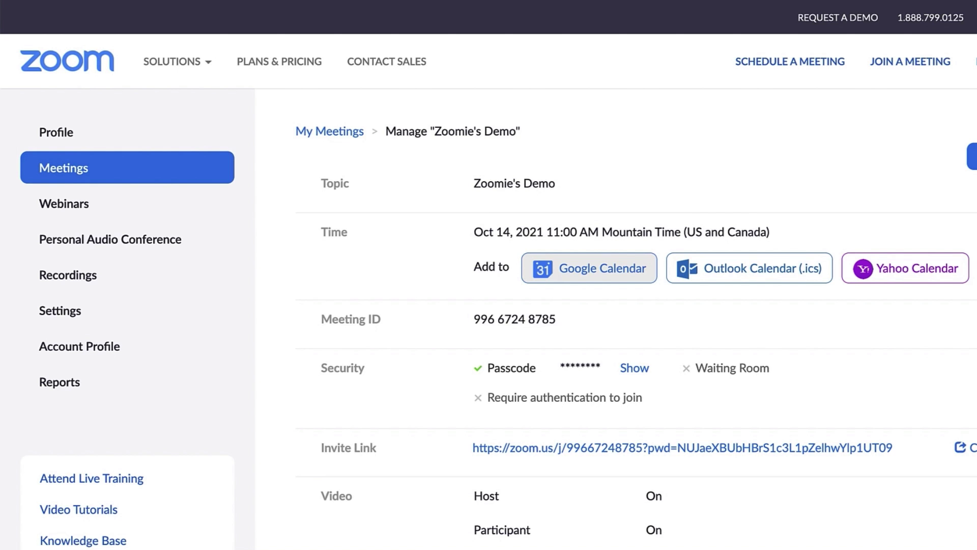
click(607, 230)
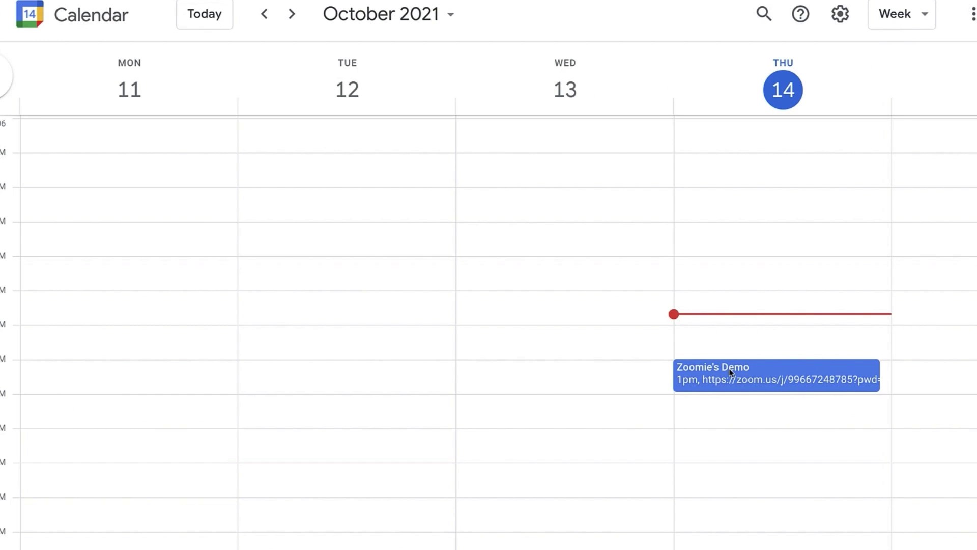
Open the Thursday 14th Zoomie's Demo event in full edit view
click(731, 374)
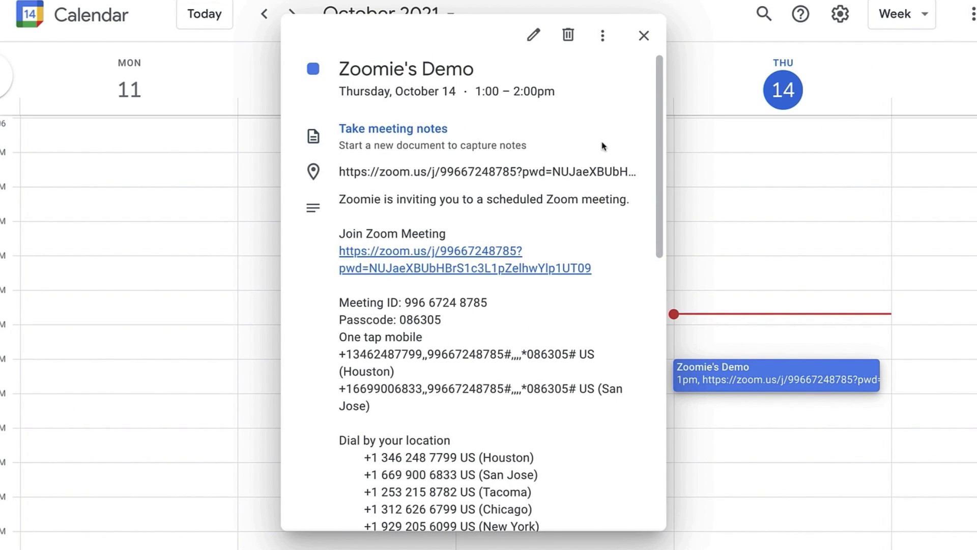
click(534, 35)
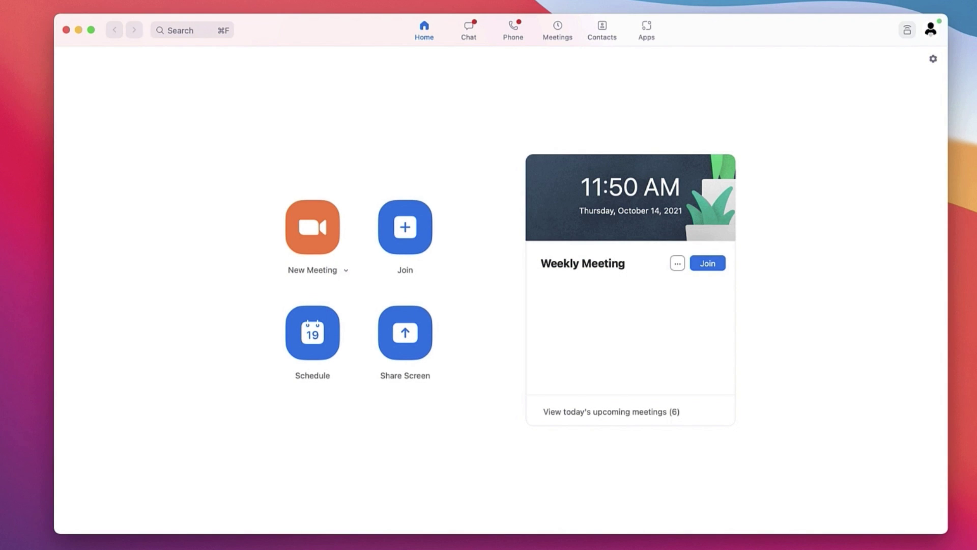
Copy the Zoomie's Fantastic Demo invitation from the desktop app's Meetings list
click(558, 29)
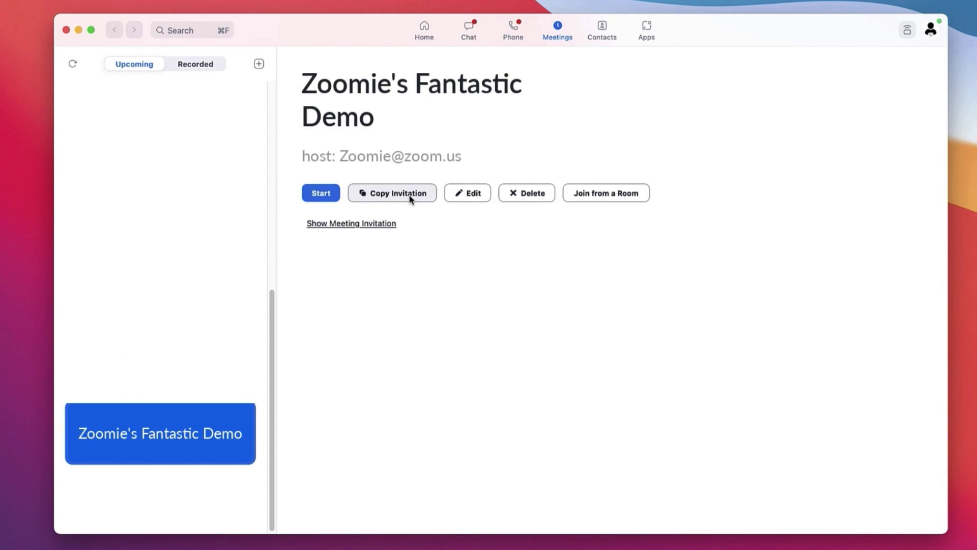
click(411, 199)
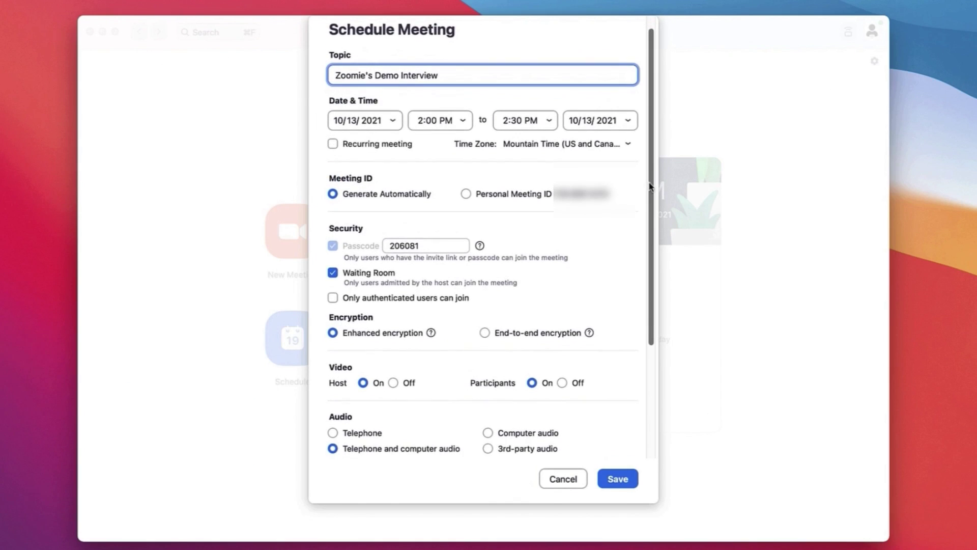
Change the scheduled meeting's calendar option from iCal to Outlook
scroll(647, 279, down, 5)
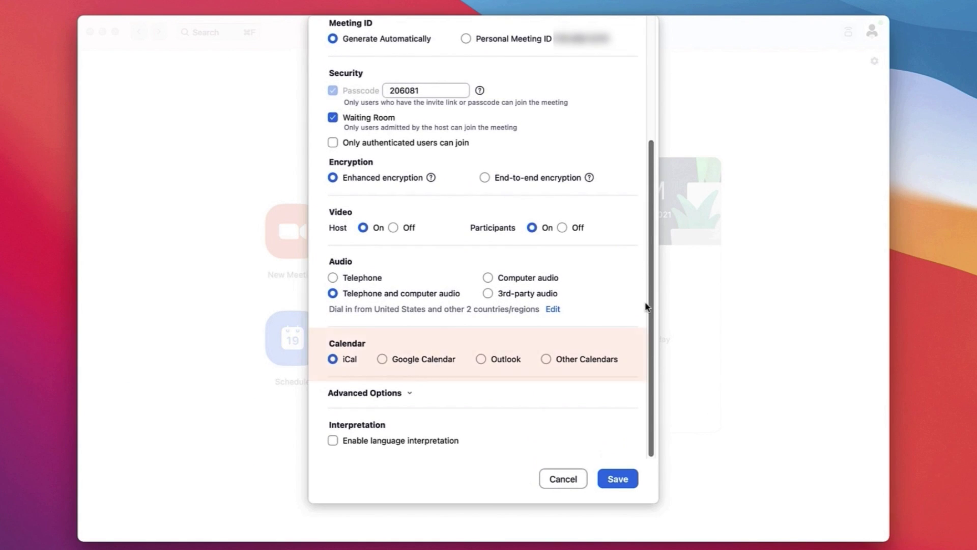
click(382, 359)
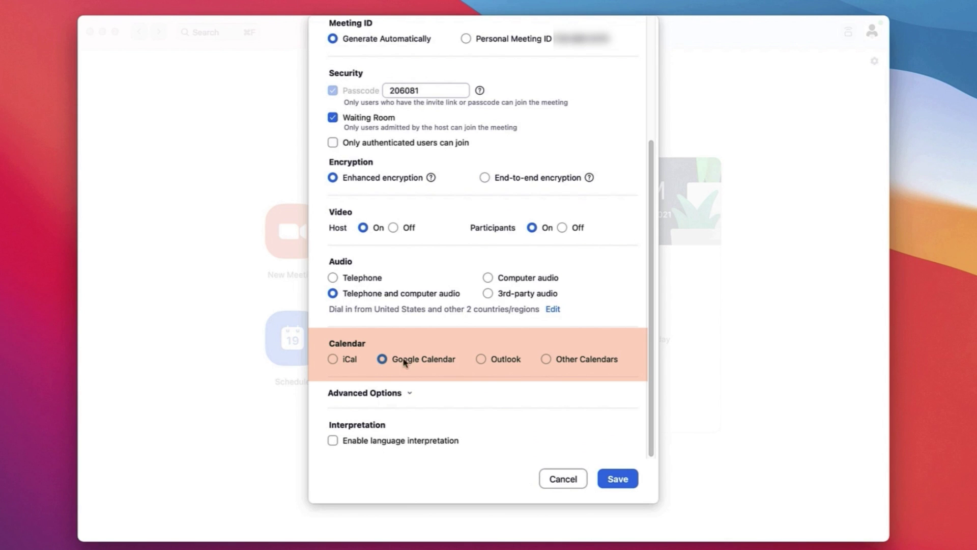
click(482, 360)
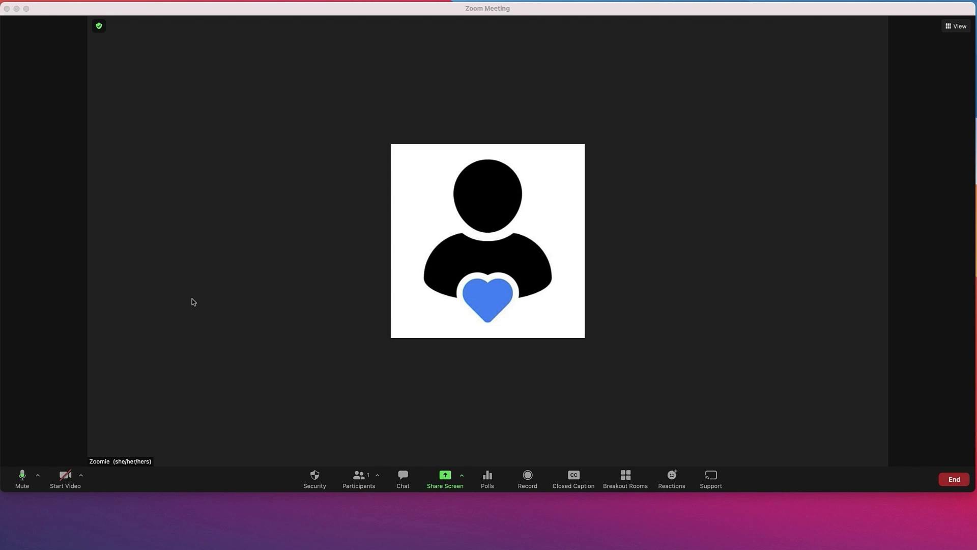
Copy the invite link from Meeting Information, then close the information popup
click(100, 27)
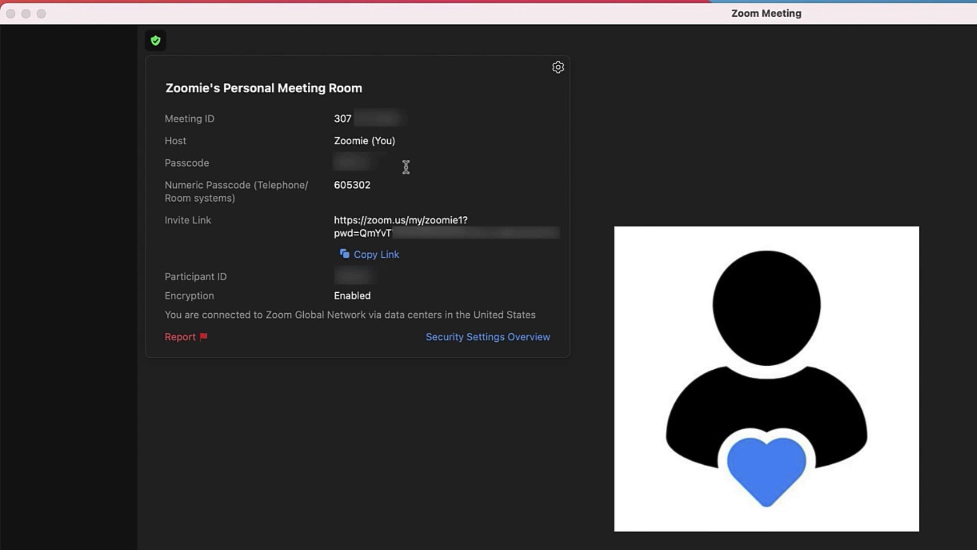
click(395, 255)
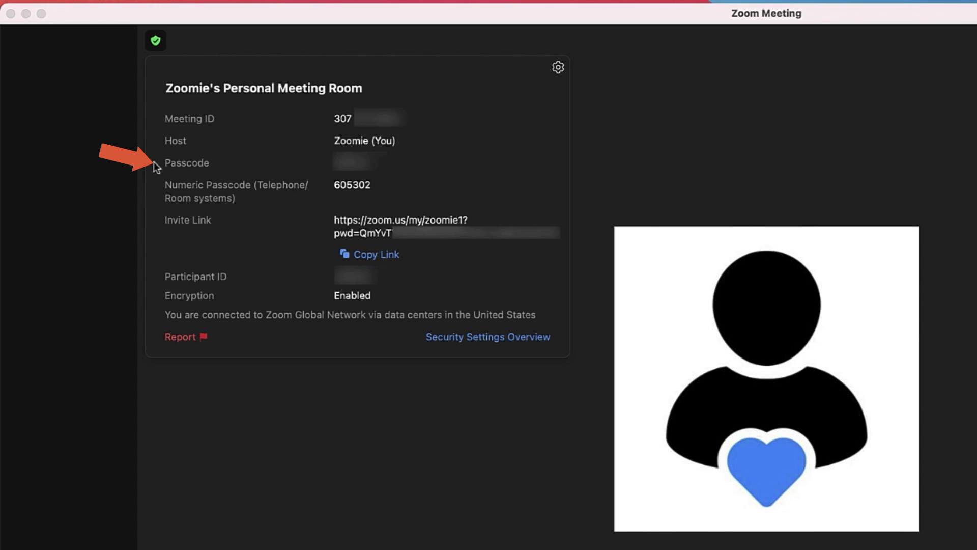
click(642, 154)
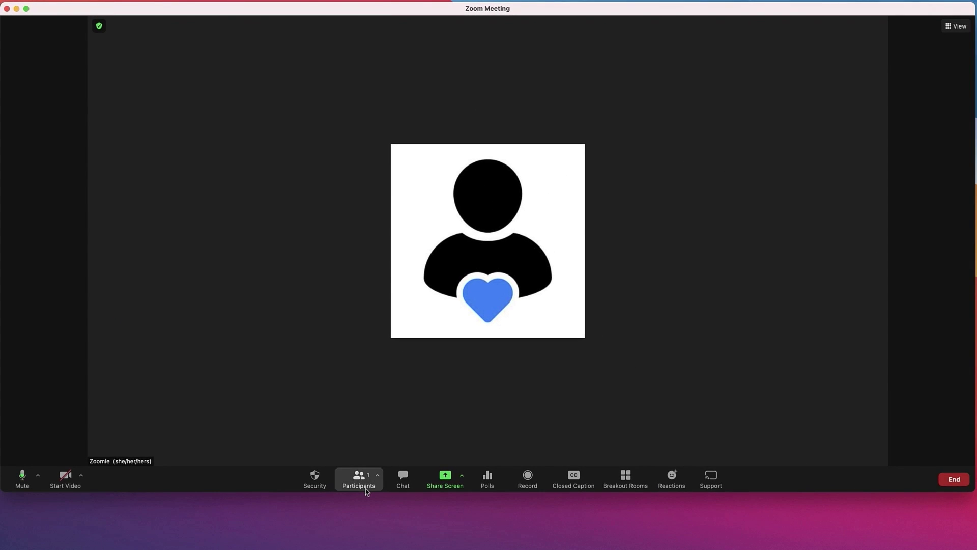
Open the Invite window from Participants and browse Zoom Phone, Room System, Zoom Rooms, Contacts, then Email
click(362, 484)
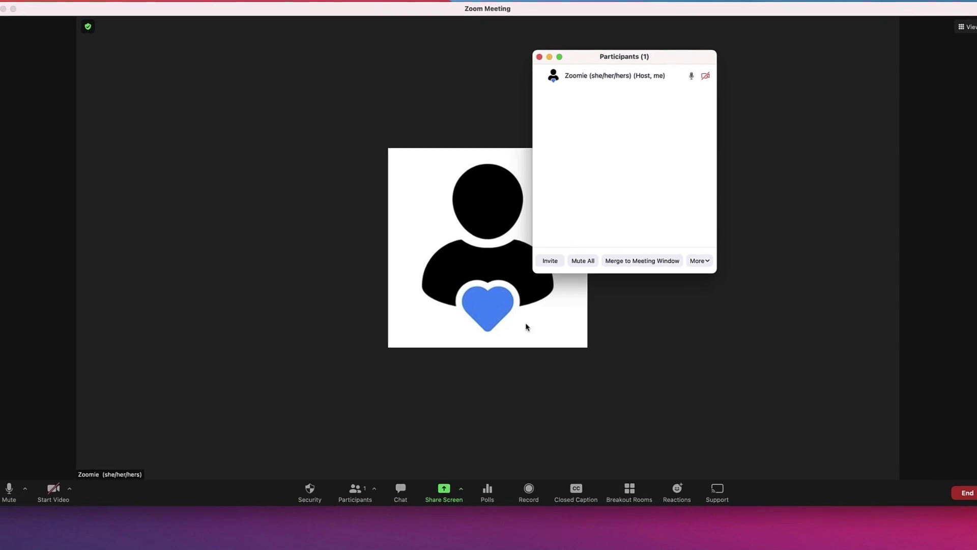
click(548, 254)
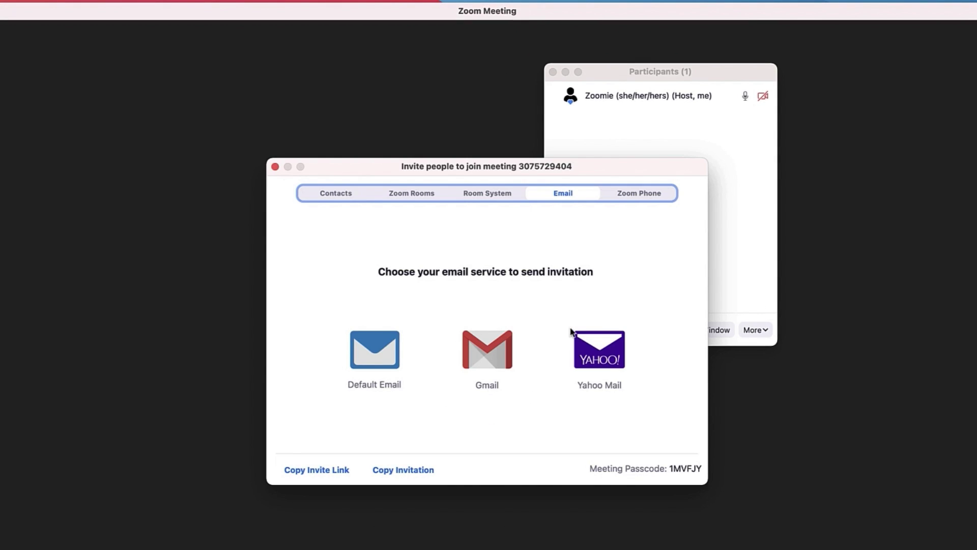
click(627, 197)
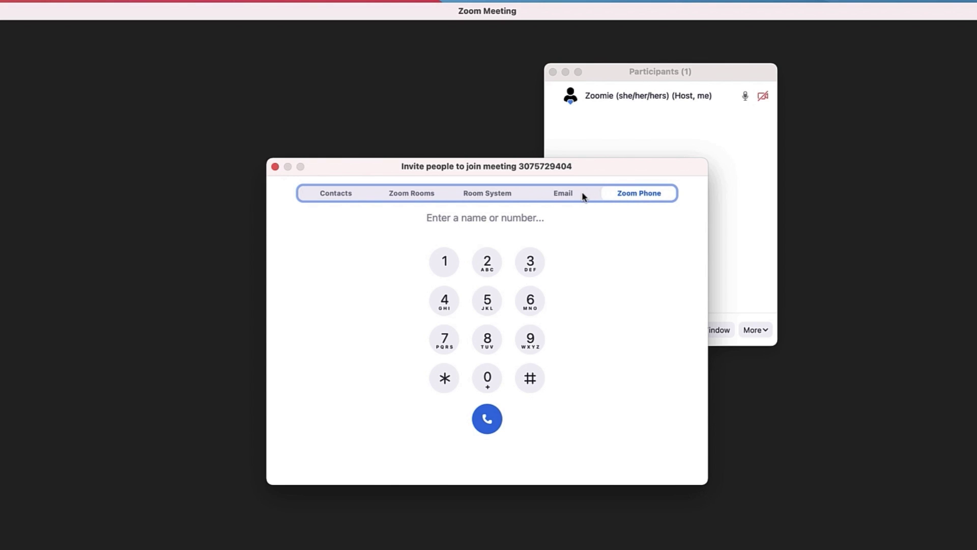
click(494, 196)
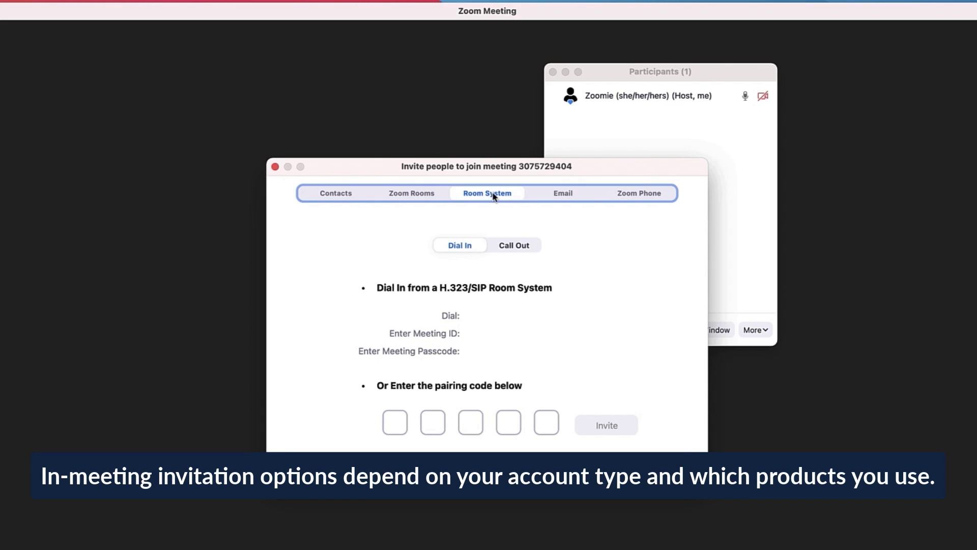
click(415, 194)
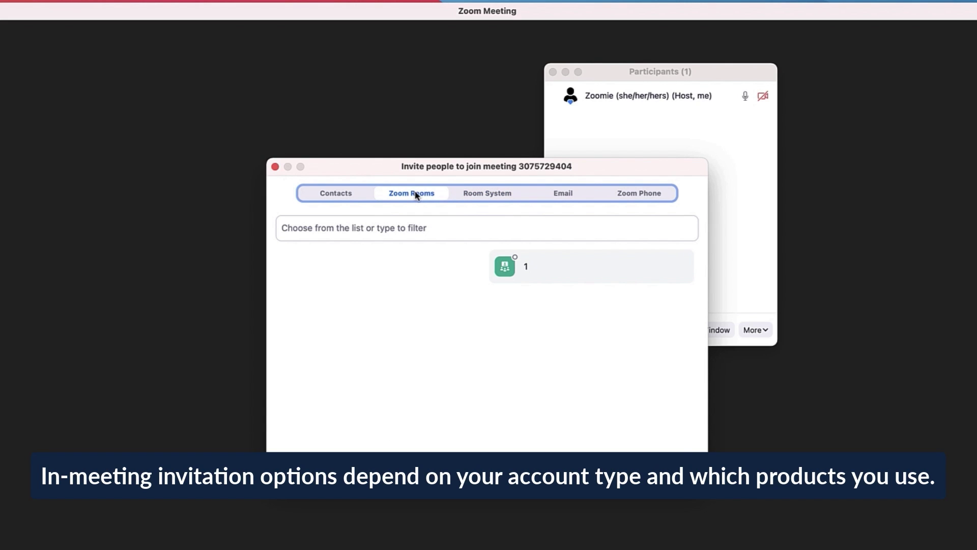
click(345, 194)
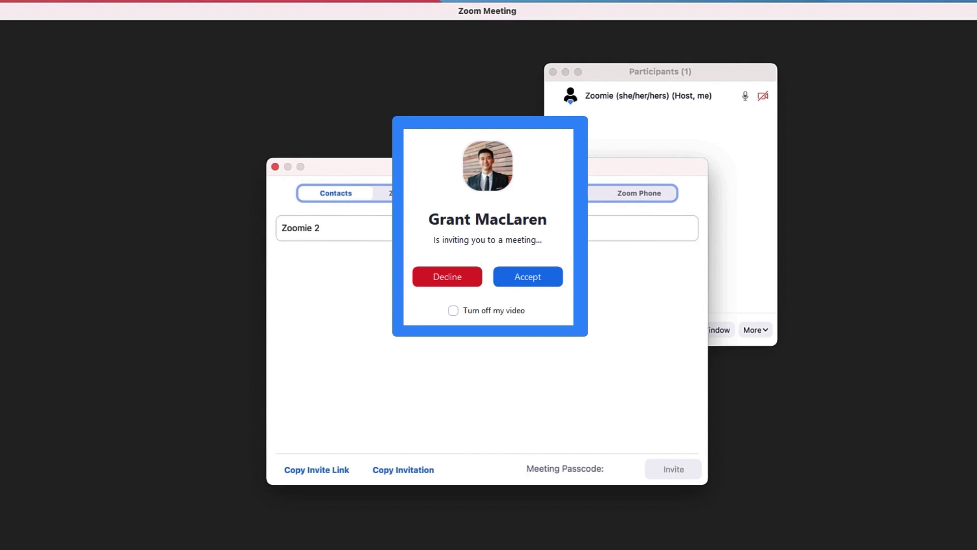
click(564, 197)
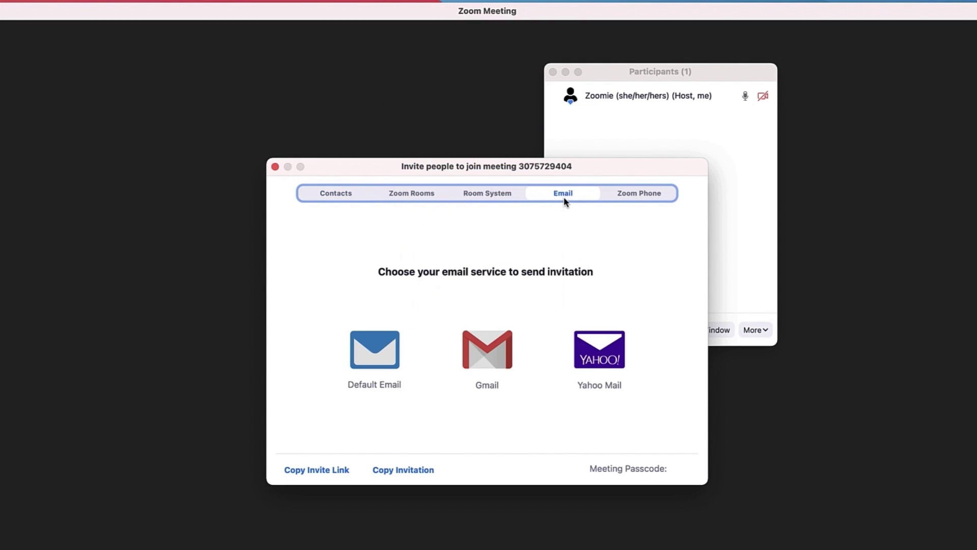
Start a Gmail draft of the invitation and enter the invited contact as recipient
click(495, 342)
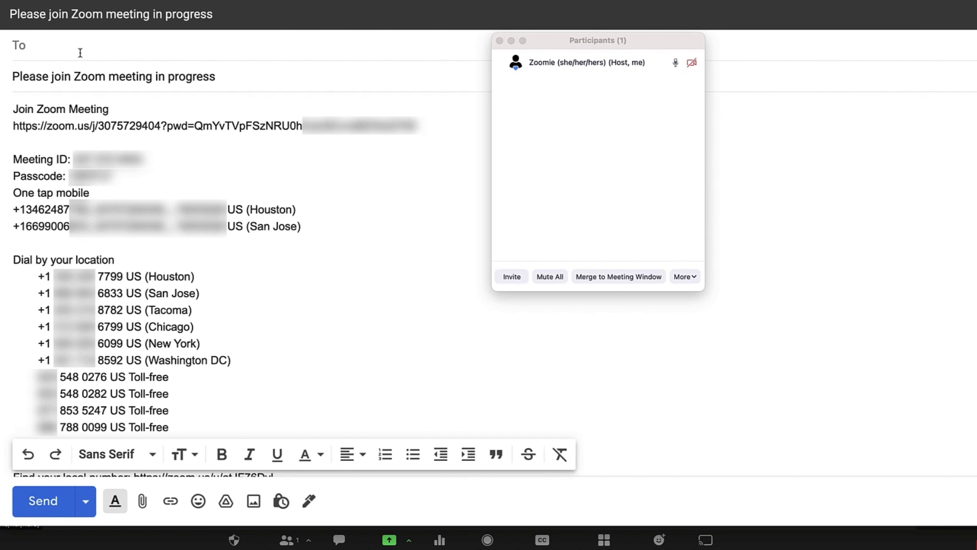
text(Zoomie 2)
click(386, 284)
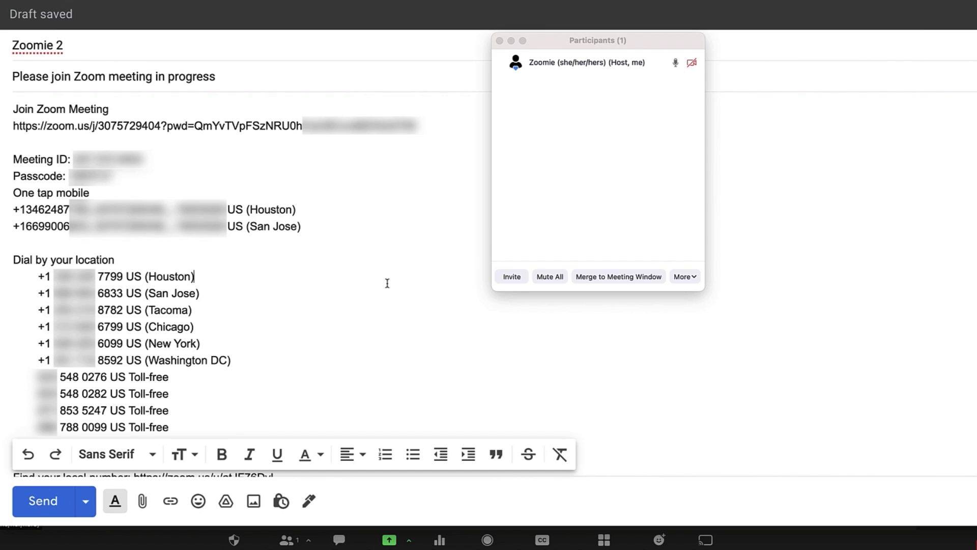